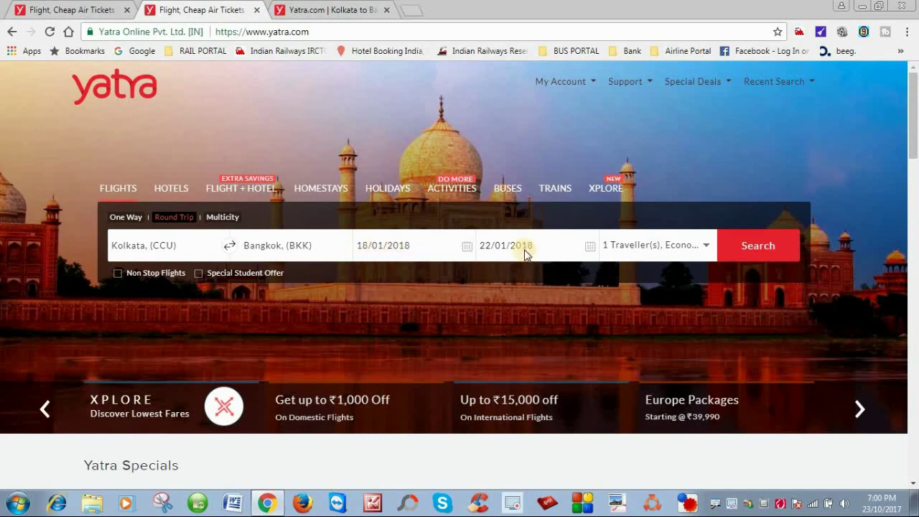
- Search Kolkata–Bangkok round-trip flights for 1 adult in Economy and open the results tab
{"action": "left_click", "coordinate": [647, 247]}
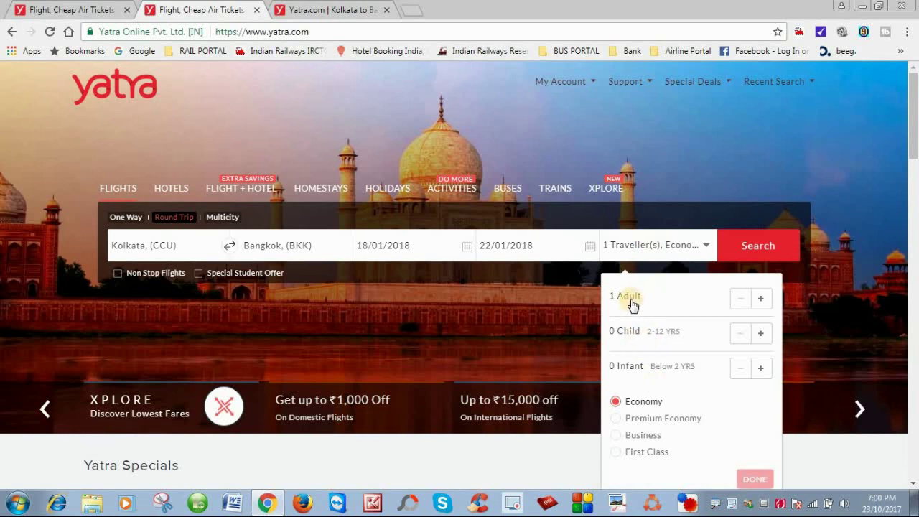
{"action": "left_click", "coordinate": [819, 320]}
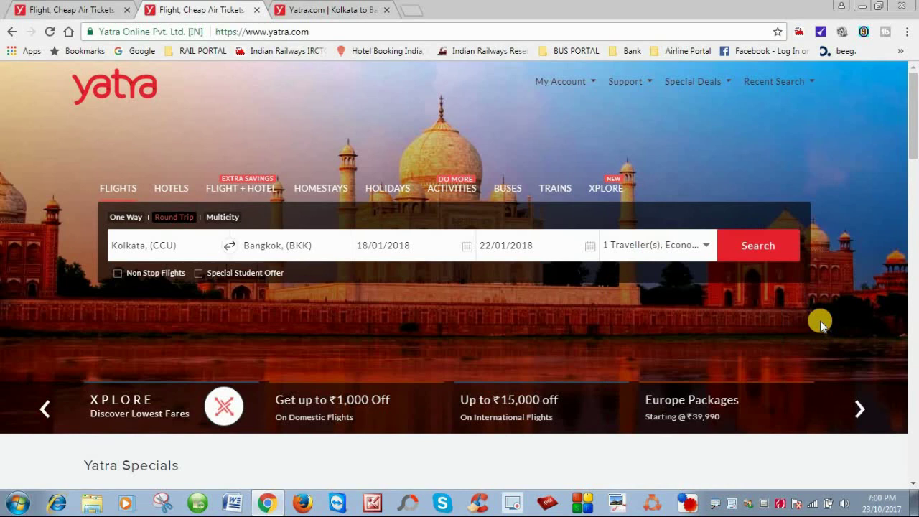
{"action": "left_click", "coordinate": [755, 251]}
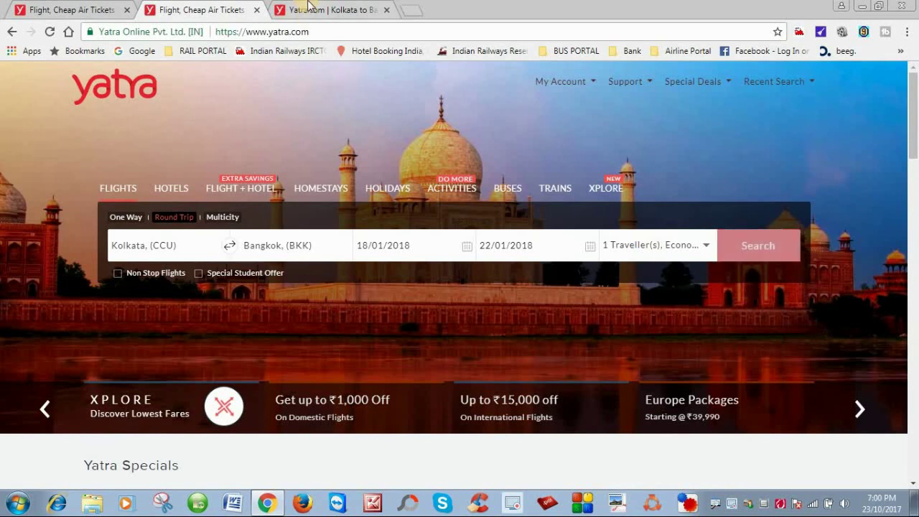
{"action": "left_click", "coordinate": [308, 10]}
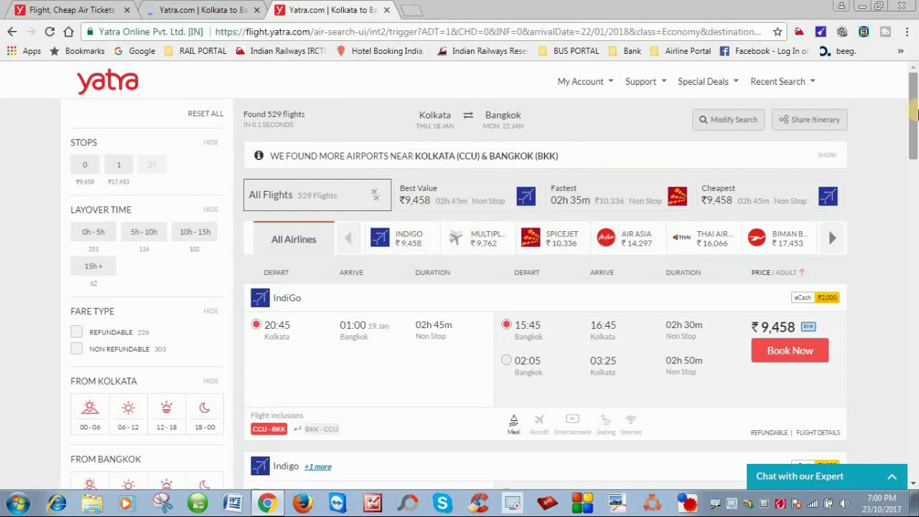
{"action": "left_click_drag", "start_coordinate": [917, 113], "coordinate": [906, 429]}
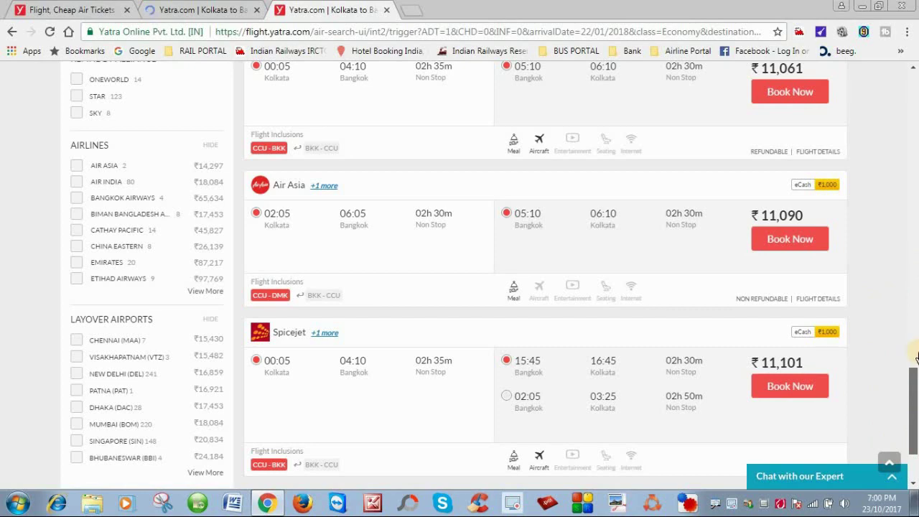
{"action": "left_click_drag", "start_coordinate": [916, 356], "coordinate": [915, 228]}
{"action": "left_click_drag", "start_coordinate": [916, 172], "coordinate": [915, 71]}
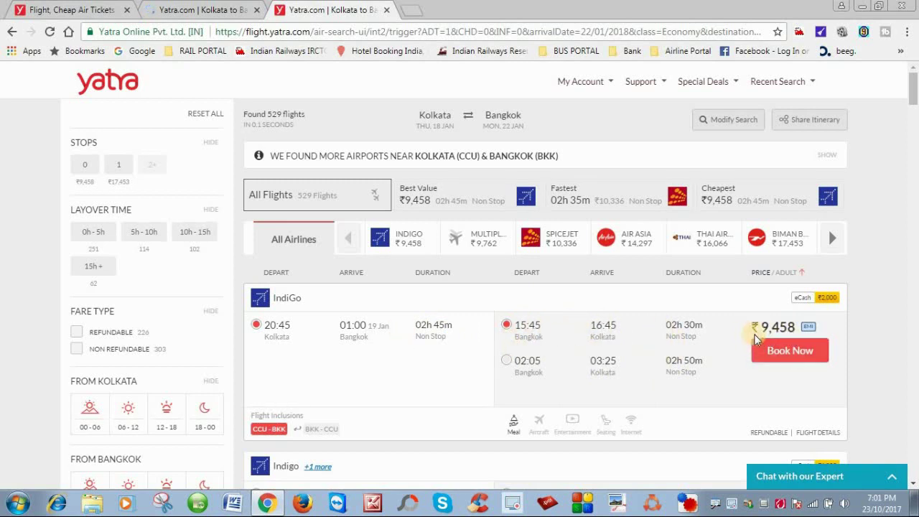
- Check the fare summary for the ₹9,458 IndiGo round trip
{"action": "mouse_move", "coordinate": [790, 336]}
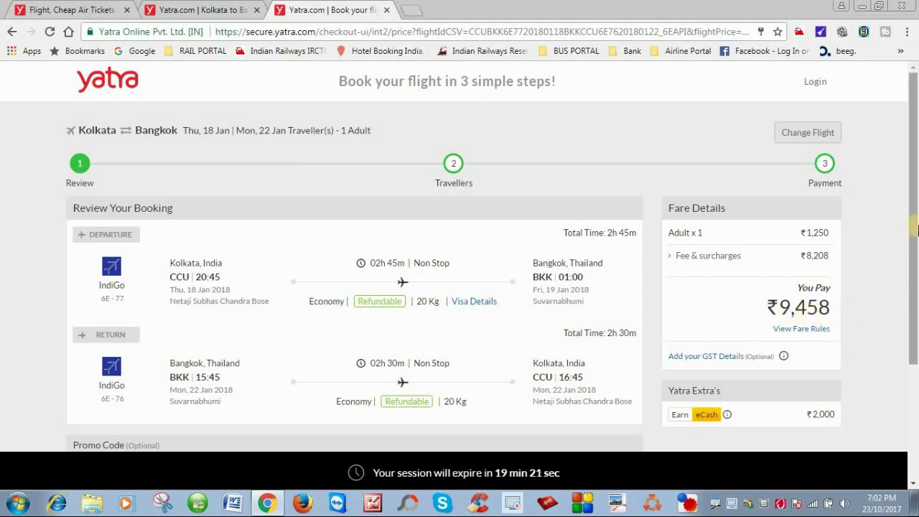
- Scroll down the booking review page toward the Continue button
{"action": "left_click_drag", "start_coordinate": [914, 228], "coordinate": [914, 333]}
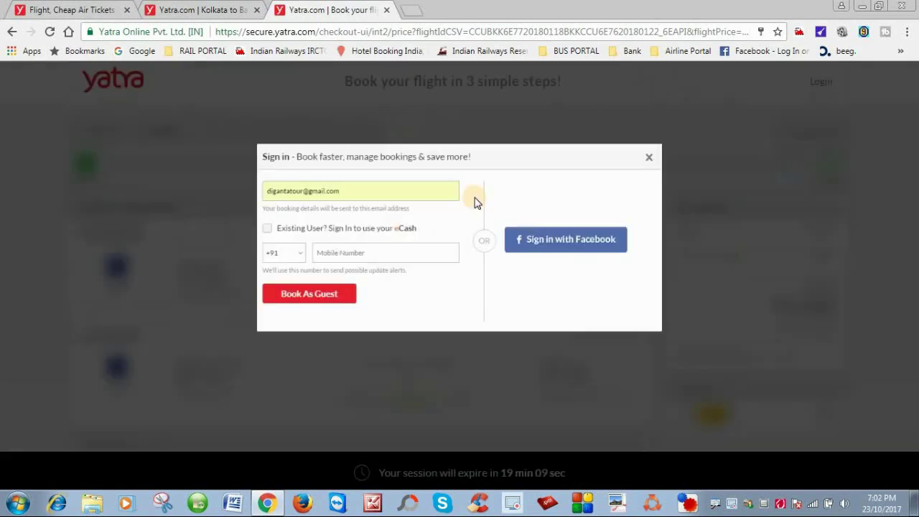
- Replace the prefilled email with a new address, add a mobile number, and book as guest
{"action": "left_click", "coordinate": [395, 184]}
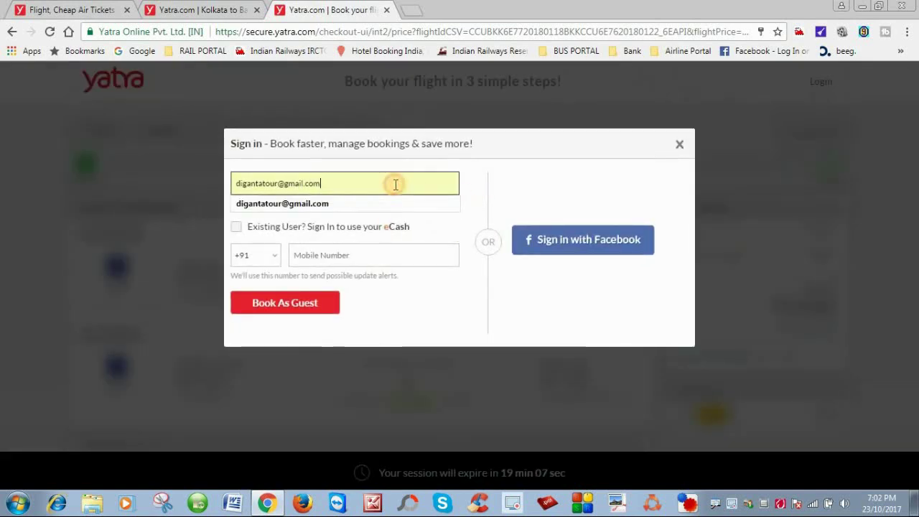
{"action": "key", "text": "BackSpace"}
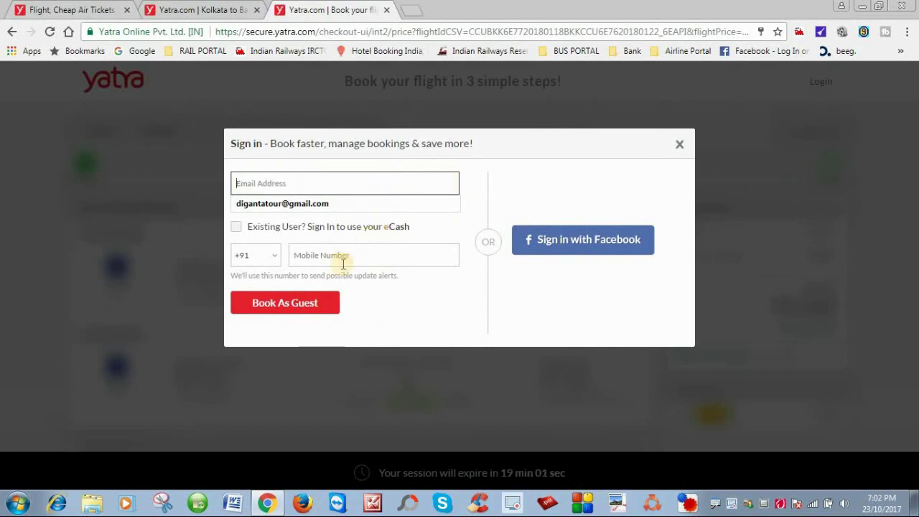
{"action": "left_click", "coordinate": [351, 181]}
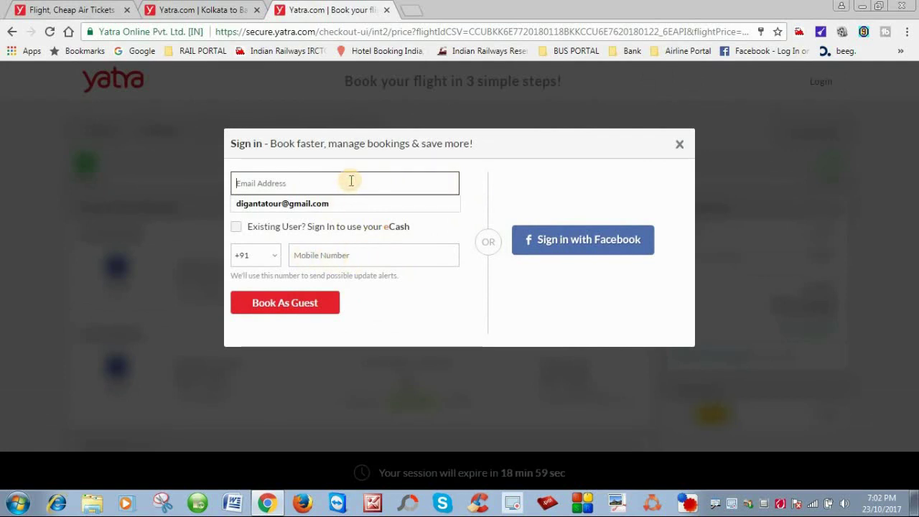
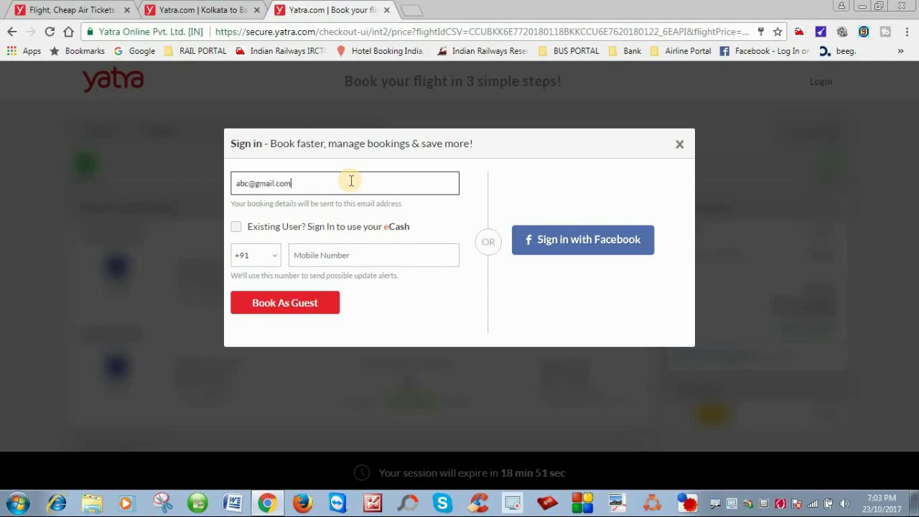
{"action": "left_click", "coordinate": [330, 254]}
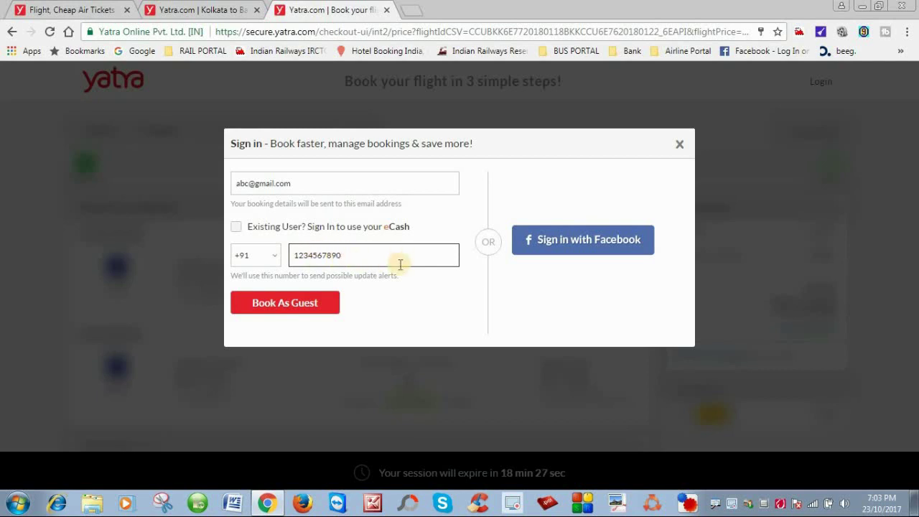
{"action": "left_click", "coordinate": [289, 309]}
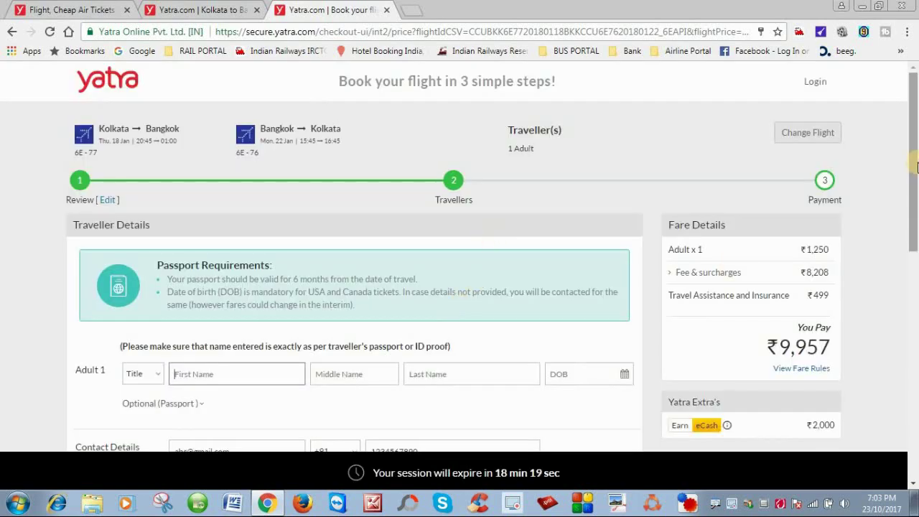
- Give Adult 1 the title Mr. and enter the passenger's first and last name
{"action": "left_click_drag", "start_coordinate": [916, 167], "coordinate": [916, 222]}
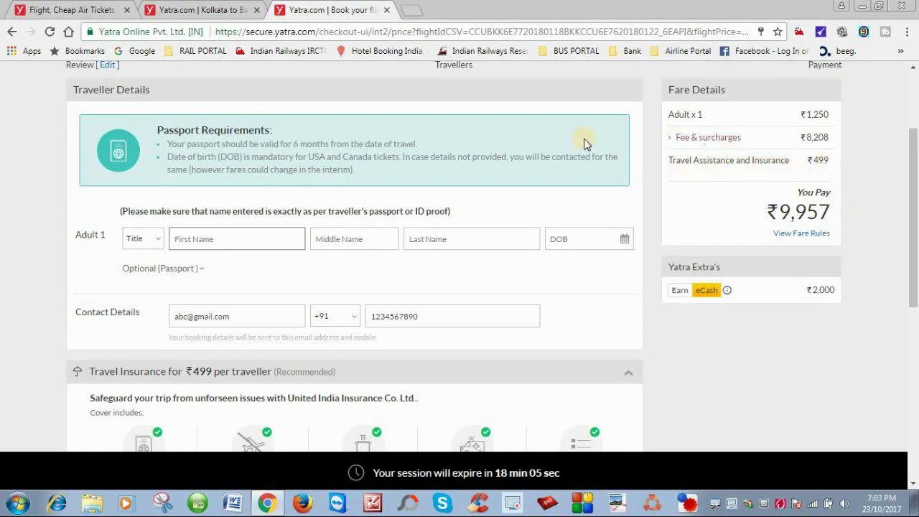
{"action": "left_click", "coordinate": [147, 243]}
{"action": "left_click", "coordinate": [140, 262]}
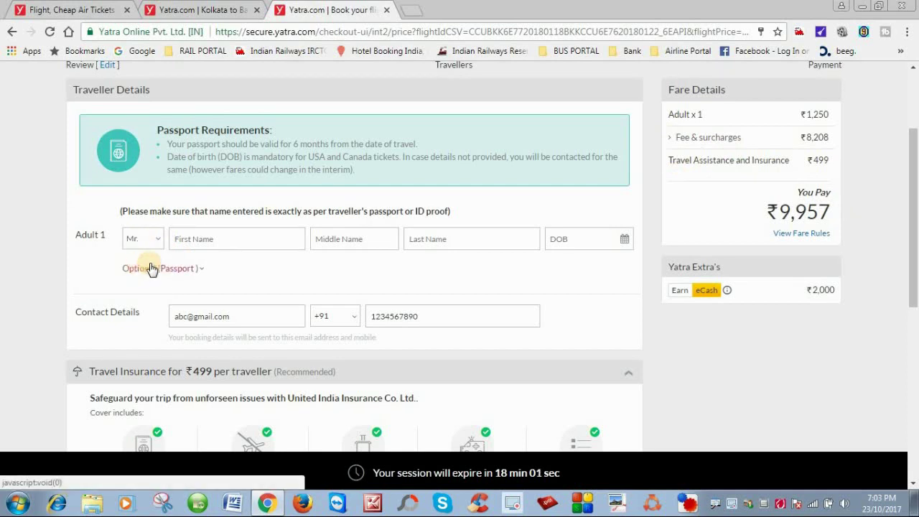
{"action": "left_click", "coordinate": [212, 239]}
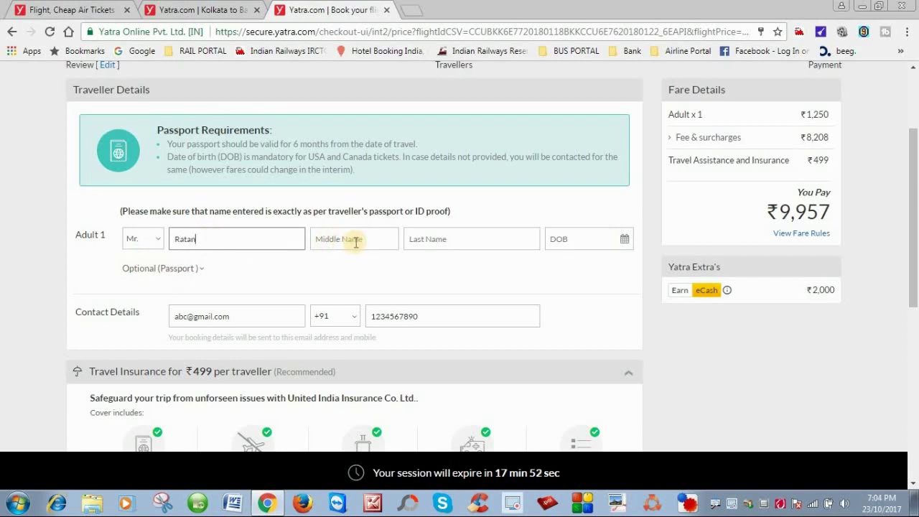
{"action": "left_click", "coordinate": [431, 240]}
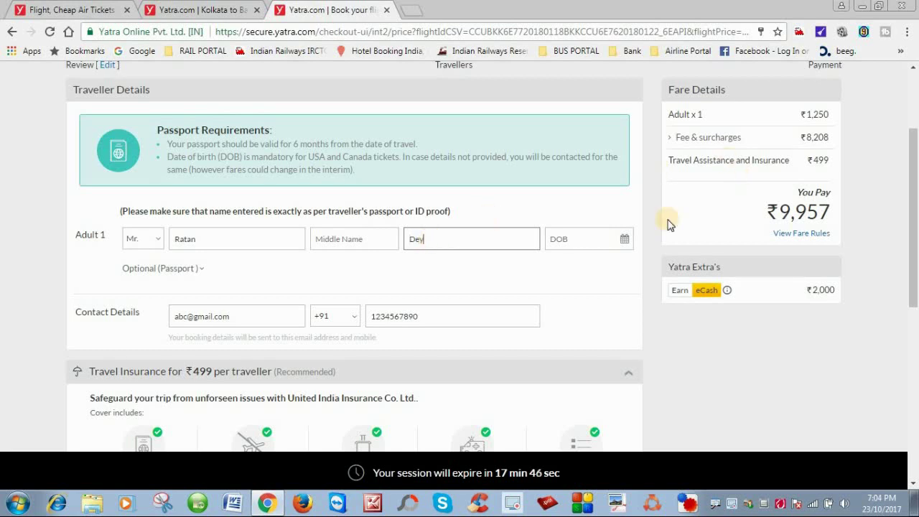
{"action": "left_click", "coordinate": [616, 240]}
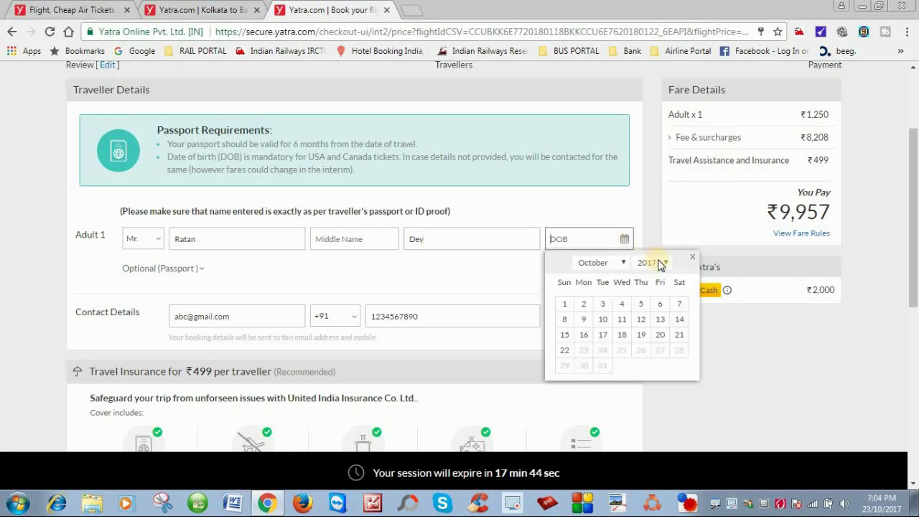
- Pick 1980 and day 2 in the DOB picker so Adult 1's birth date reads 02 Oct 1980
{"action": "left_click", "coordinate": [663, 263]}
{"action": "left_click_drag", "start_coordinate": [664, 307], "coordinate": [662, 344]}
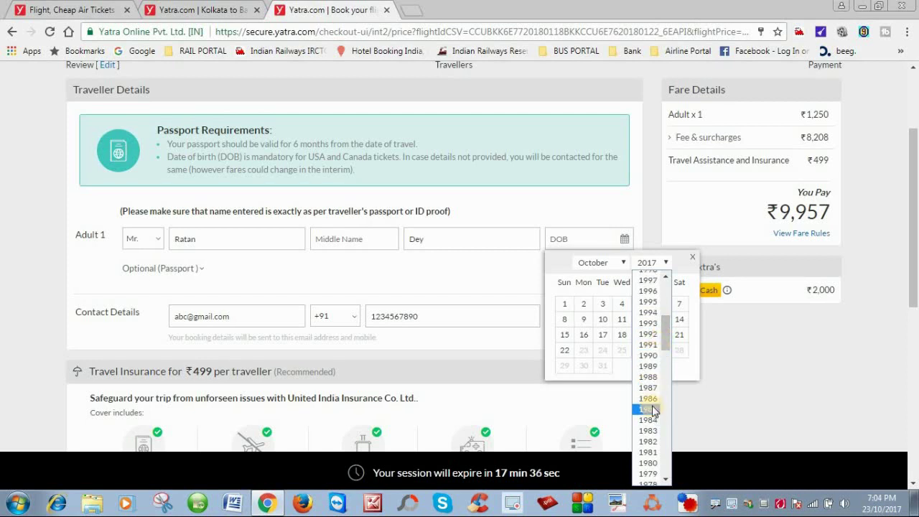
{"action": "left_click", "coordinate": [648, 464]}
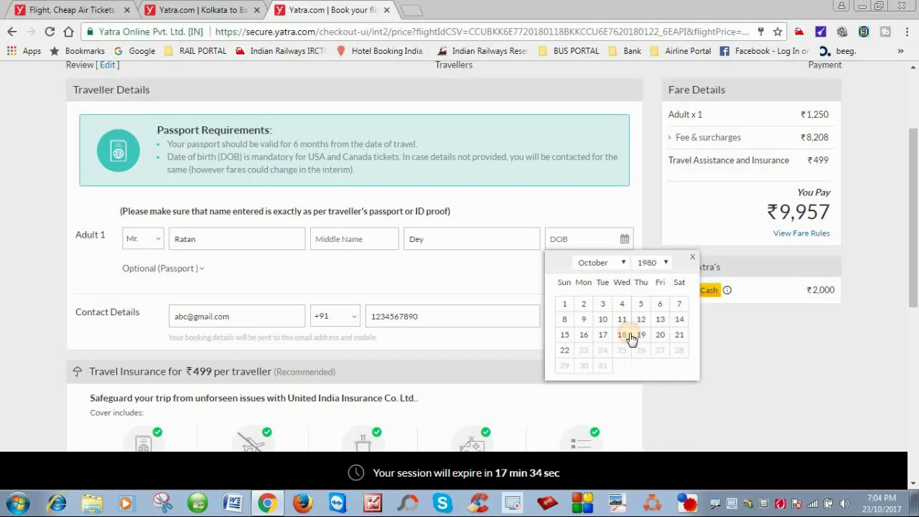
{"action": "left_click", "coordinate": [641, 307]}
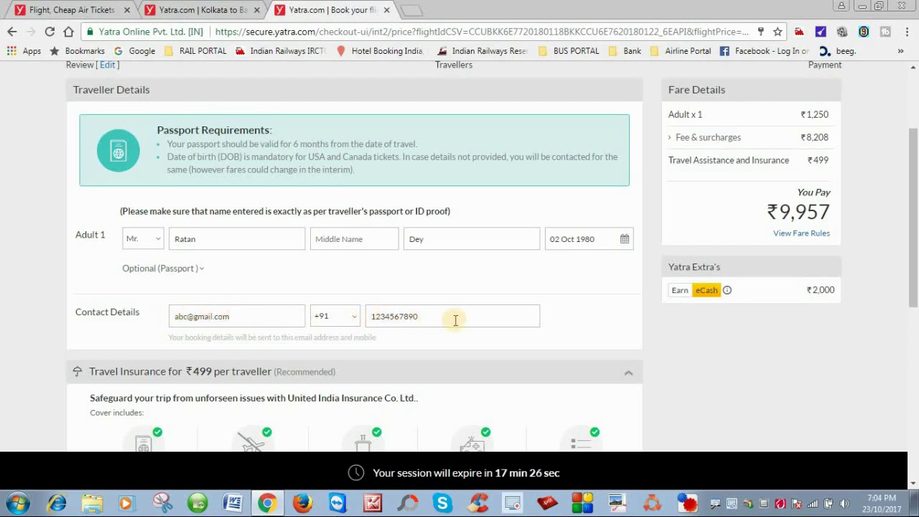
- Scroll to Add-ons and continue past traveller details to the ₹499 insurance prompt
{"action": "left_click_drag", "start_coordinate": [915, 242], "coordinate": [915, 369]}
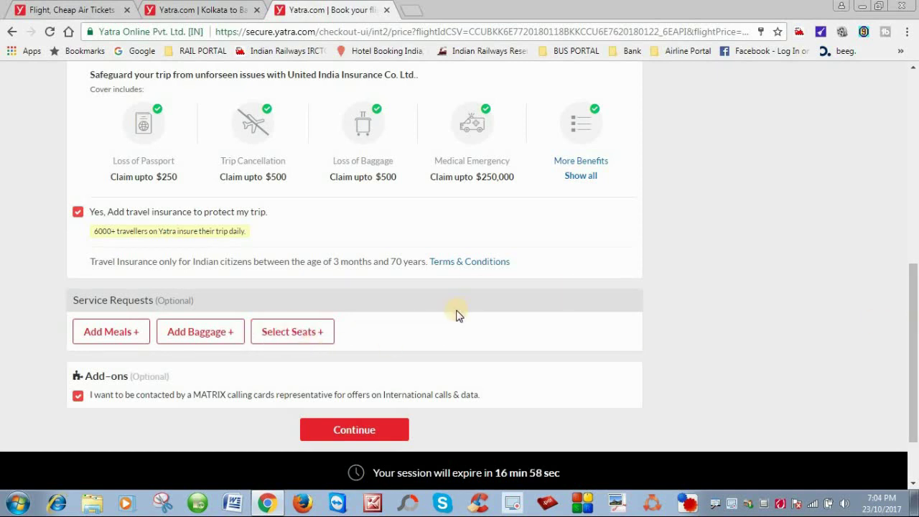
{"action": "left_click", "coordinate": [339, 430]}
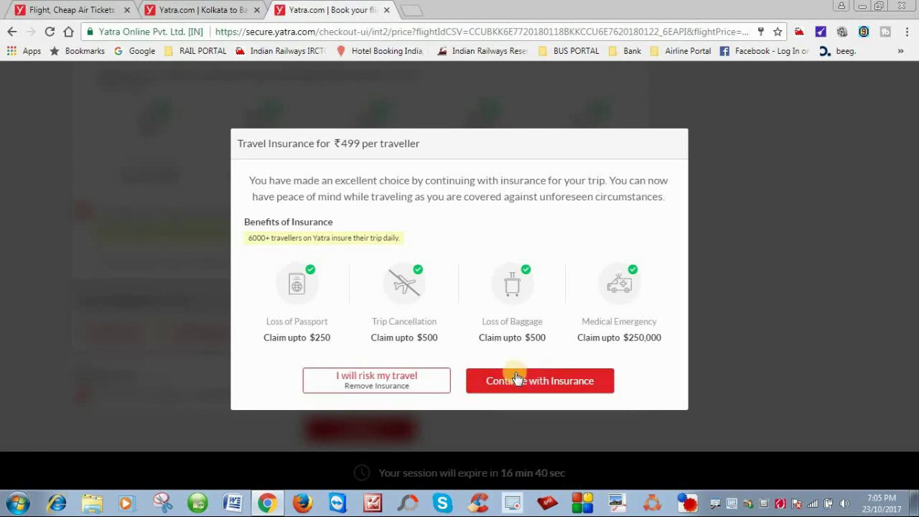
- Decline the ₹499 travel insurance with 'I will risk my travel'
{"action": "left_click", "coordinate": [370, 388]}
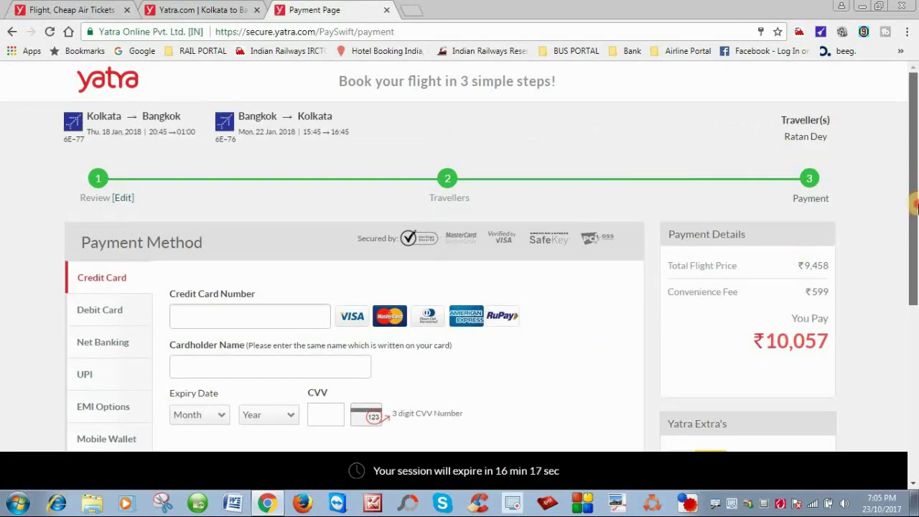
- Choose Debit Card as the payment method for the ₹10,057 booking
{"action": "left_click_drag", "start_coordinate": [910, 187], "coordinate": [915, 242]}
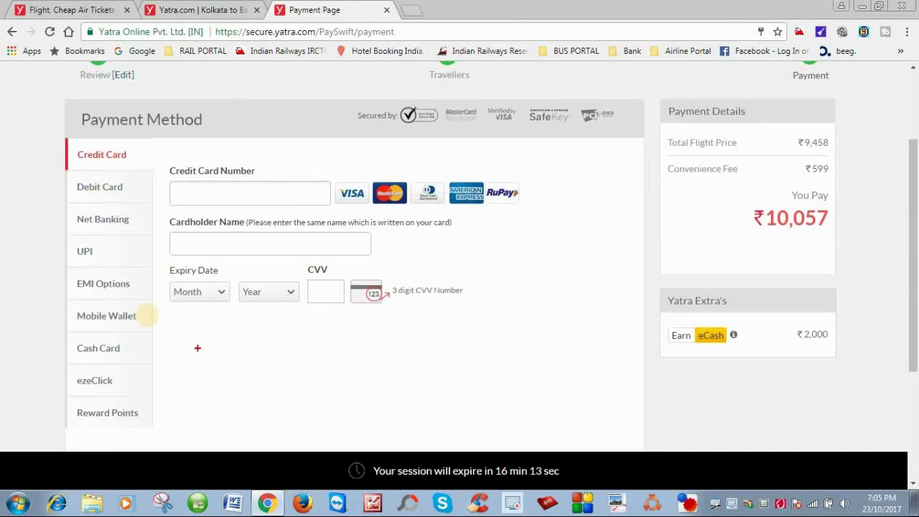
{"action": "left_click_drag", "start_coordinate": [65, 138], "coordinate": [154, 434]}
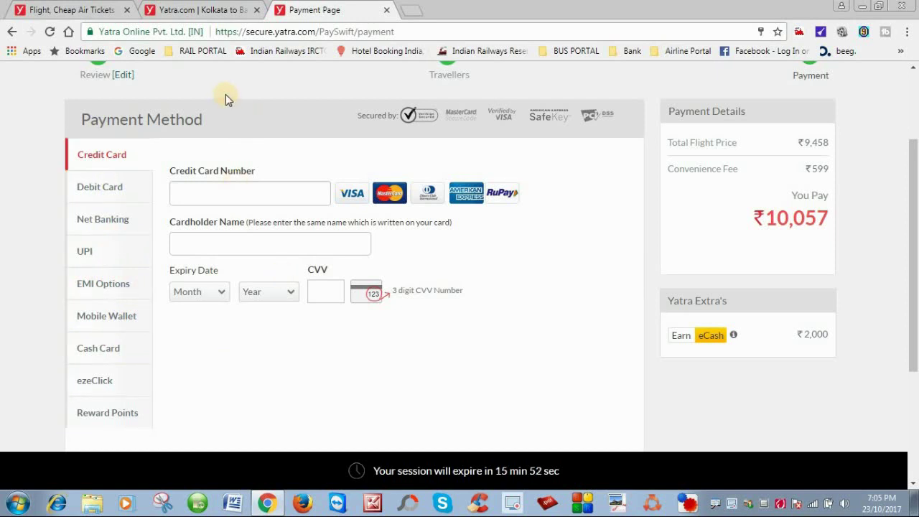
{"action": "left_click", "coordinate": [112, 189]}
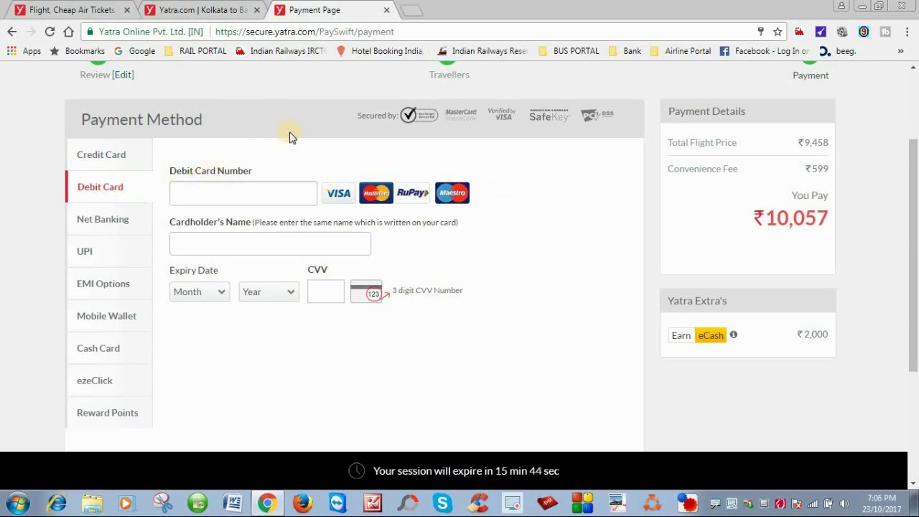
- Go through the debit card number and cardholder name fields, then submit with Pay Now
{"action": "left_click", "coordinate": [187, 190]}
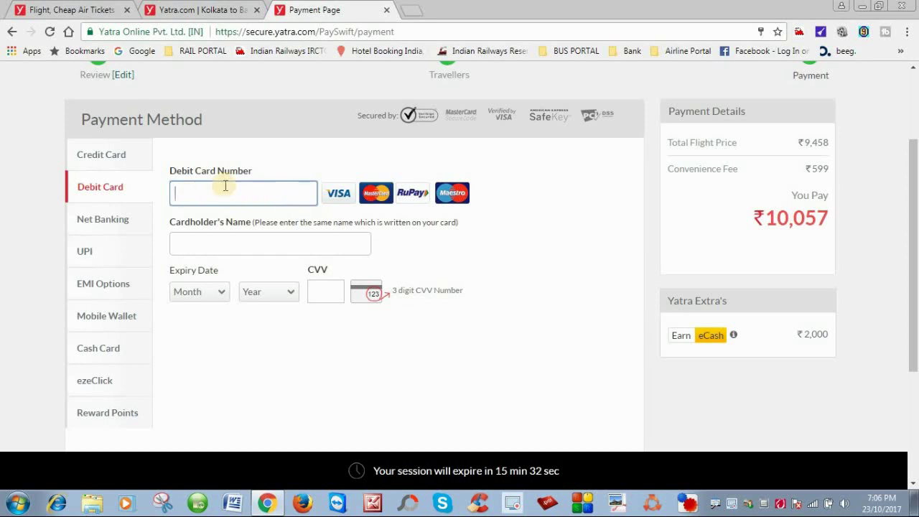
{"action": "left_click", "coordinate": [182, 243]}
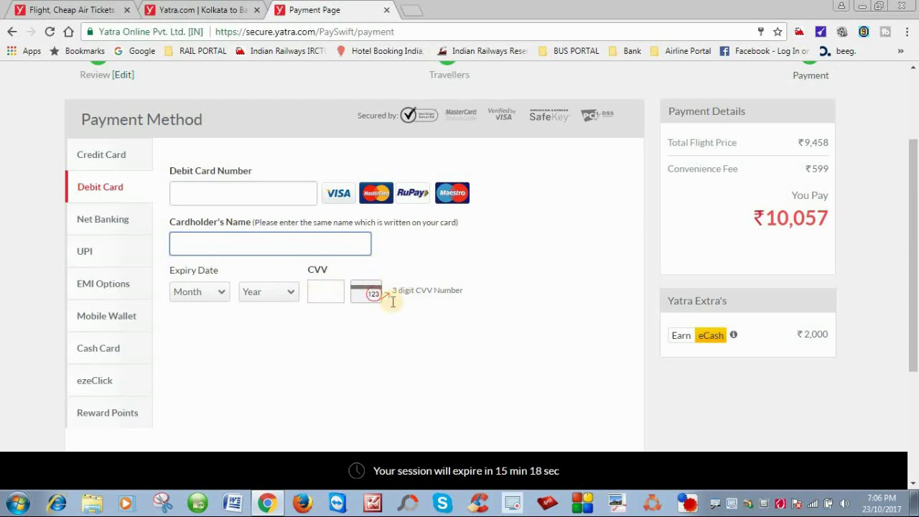
{"action": "left_click_drag", "start_coordinate": [915, 290], "coordinate": [915, 314]}
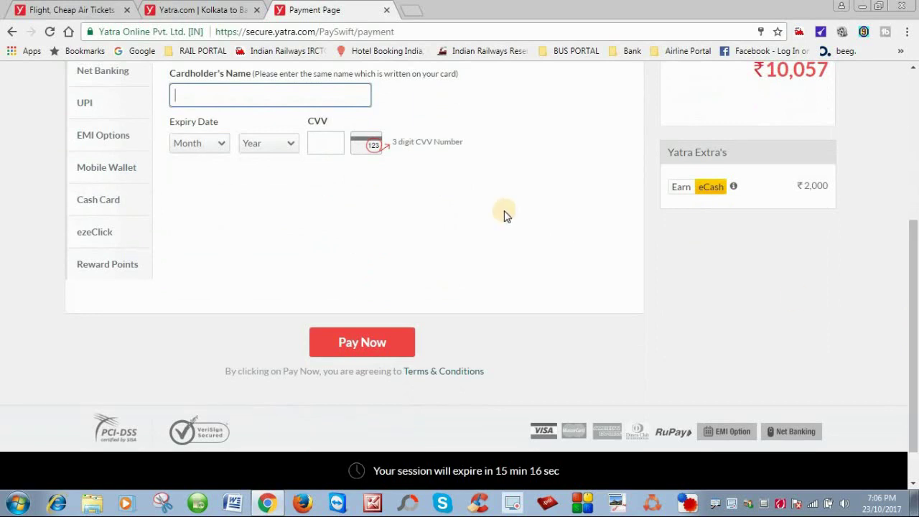
{"action": "left_click", "coordinate": [352, 347]}
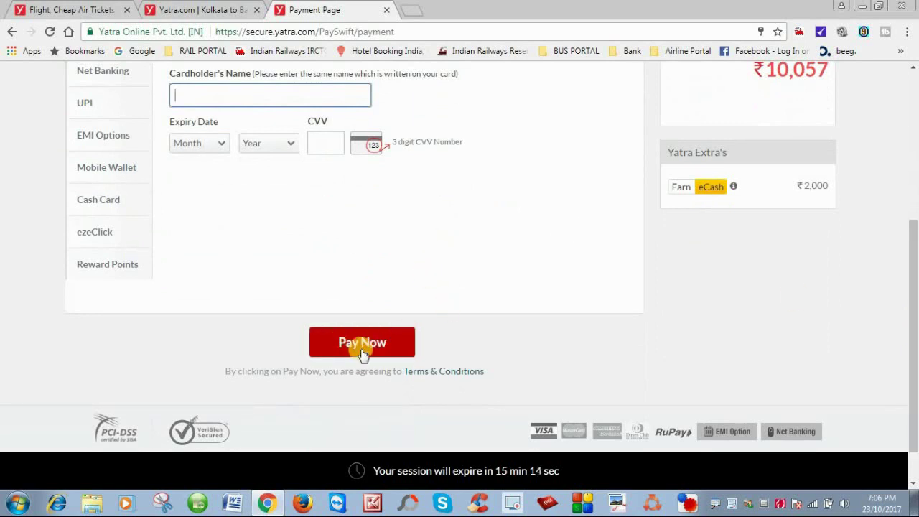